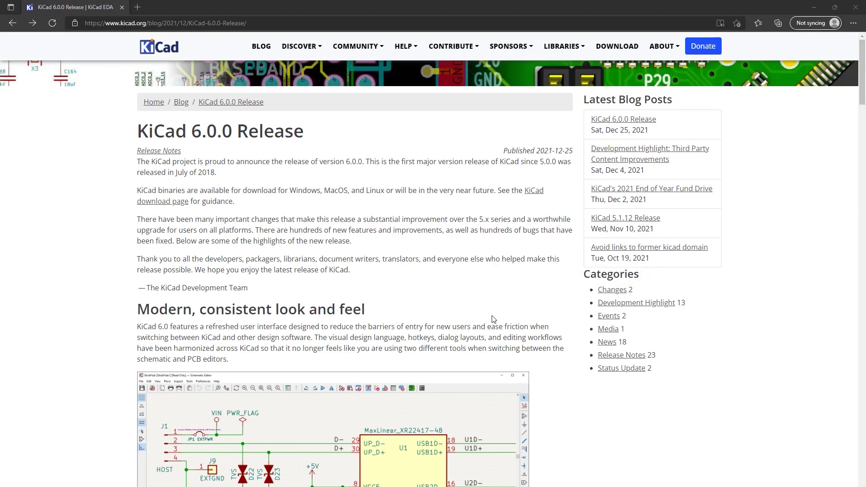
Step: Scroll through the KiCad 6.0 release post and select the 'KiCad 6.0 also features...' file-format paragraph
scroll(494, 319, down, 3)
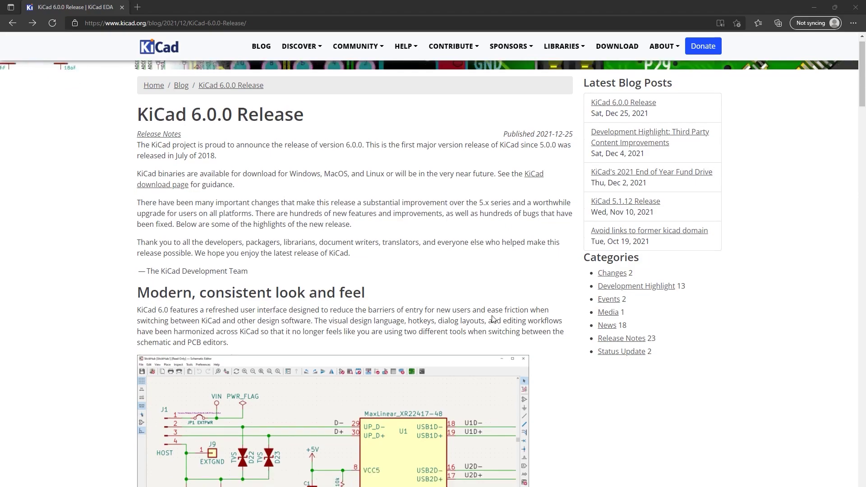
scroll(494, 319, down, 2)
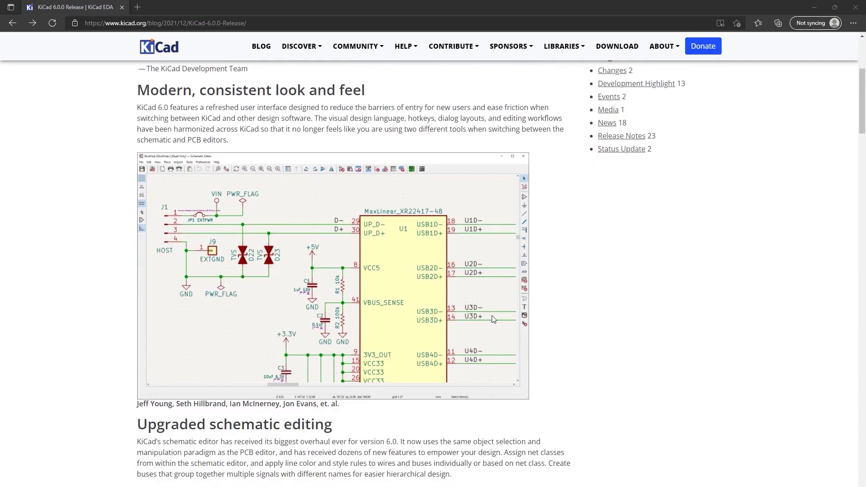
scroll(494, 319, down, 6)
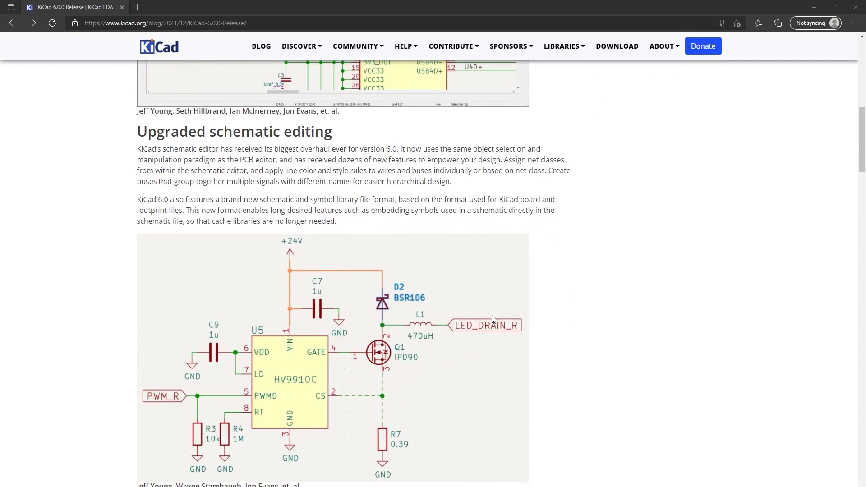
scroll(492, 315, down, 8)
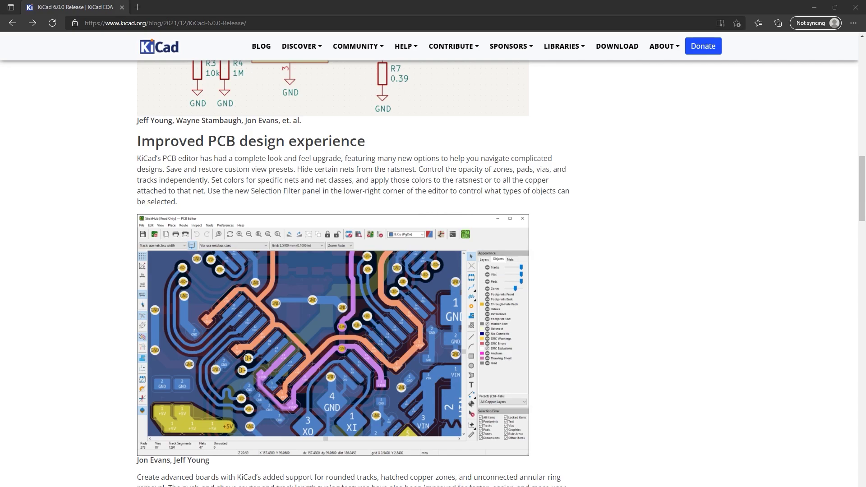
scroll(608, 321, up, 8)
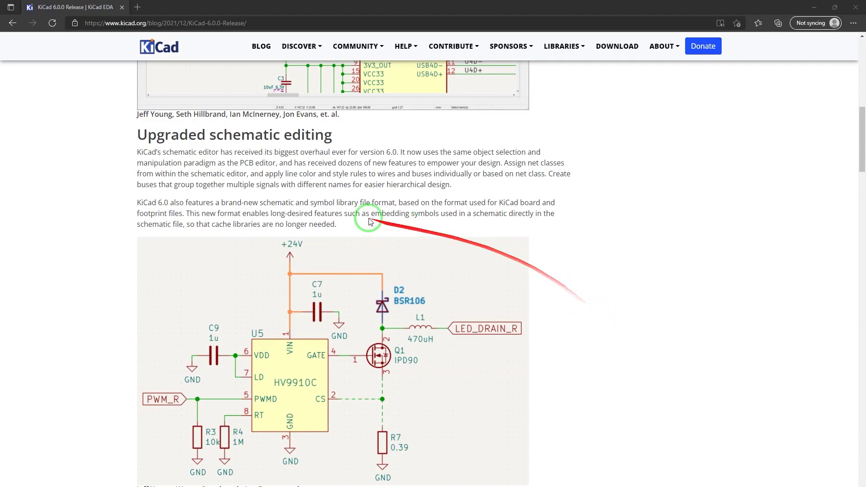
drag(123, 209, 344, 225)
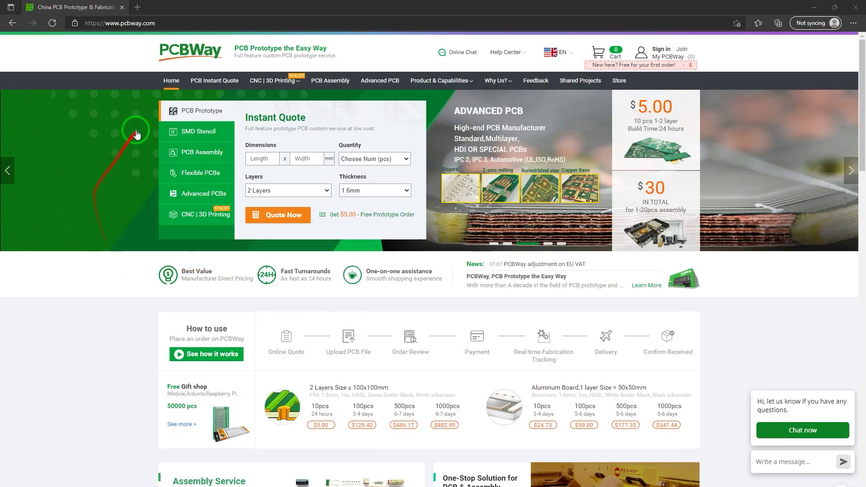
Step: Look over PCBWay's CNC | 3D Printing and Product & Capabilities menus
mouse_move(272, 87)
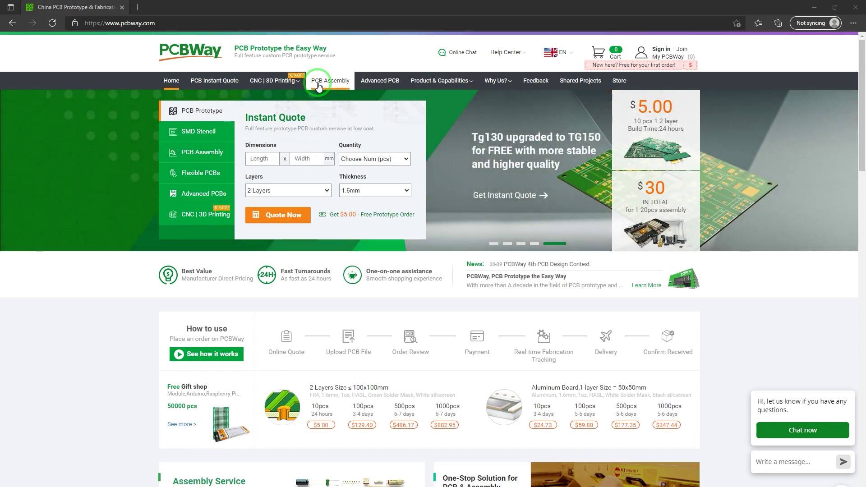
mouse_move(445, 86)
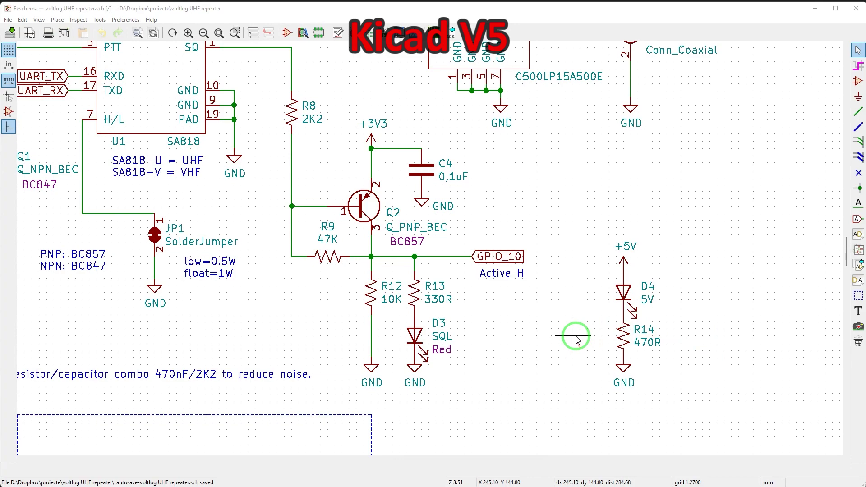
Step: Select resistor R14 and bring up its Symbol Properties dialog with E
click(626, 336)
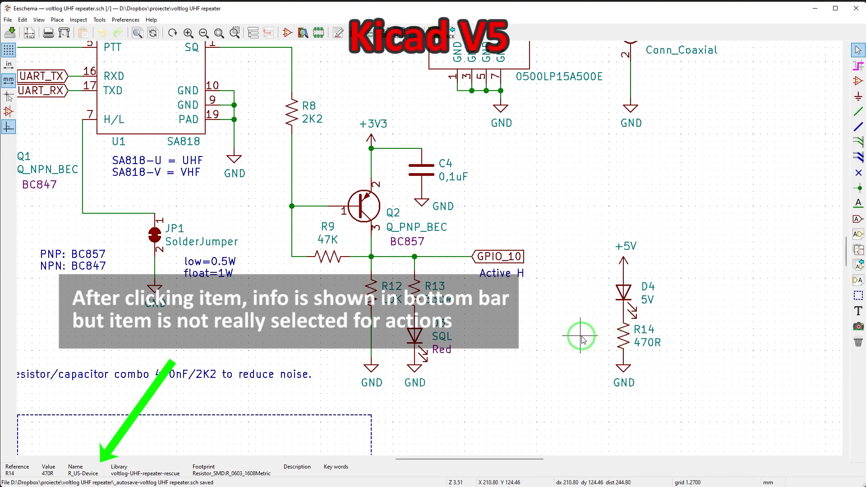
key(e)
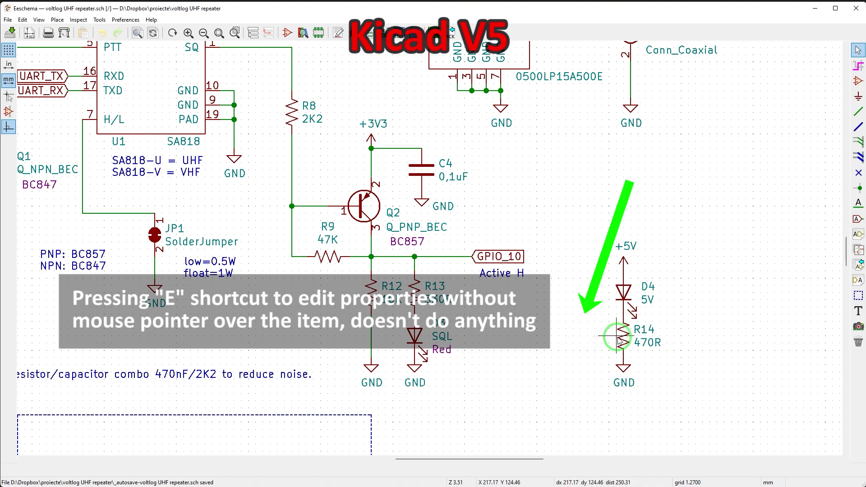
key(e)
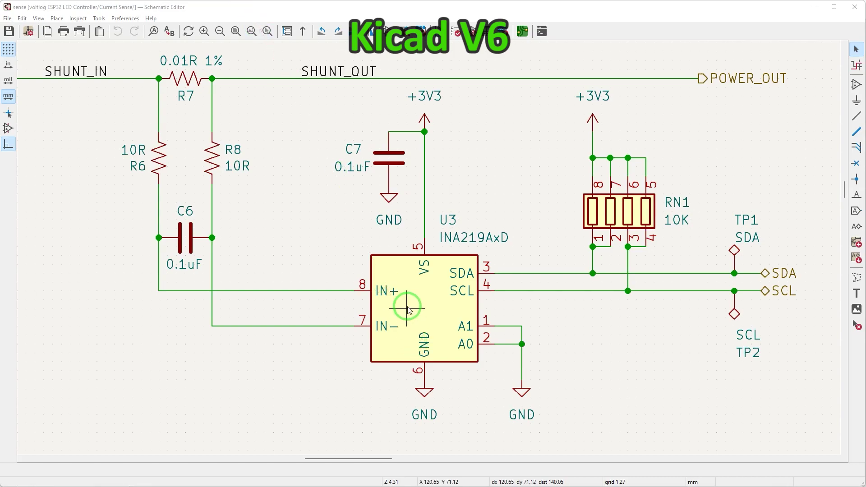
click(424, 306)
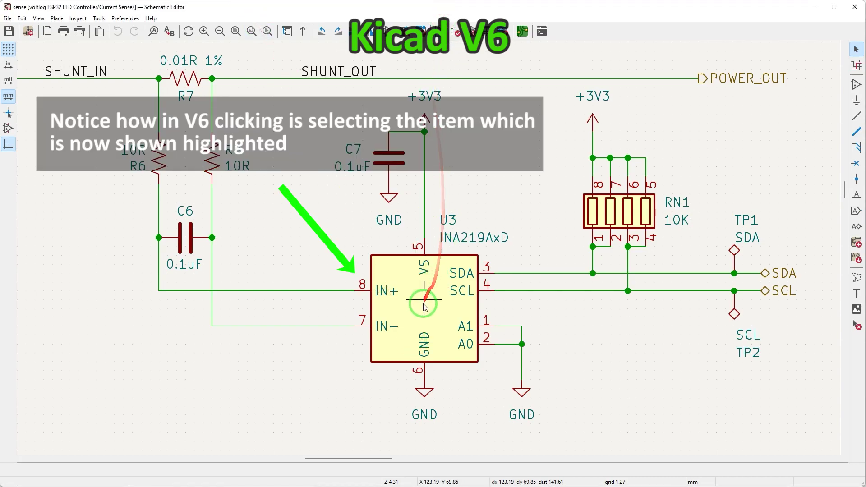
click(372, 292)
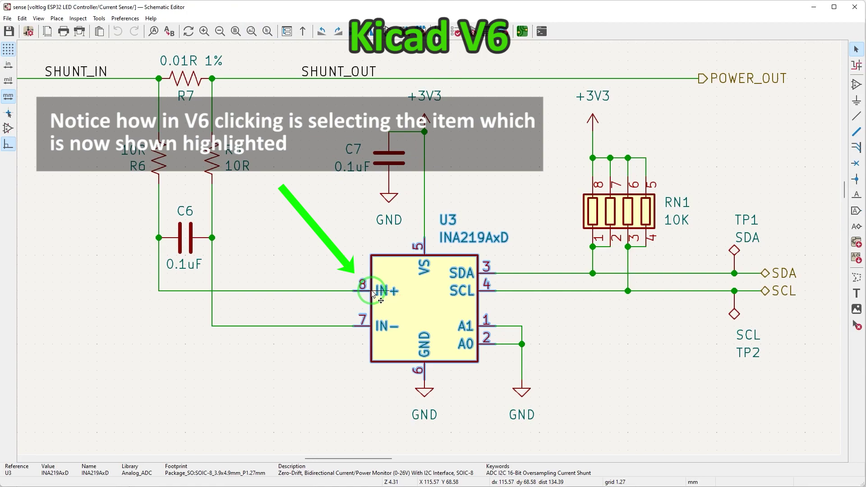
click(221, 379)
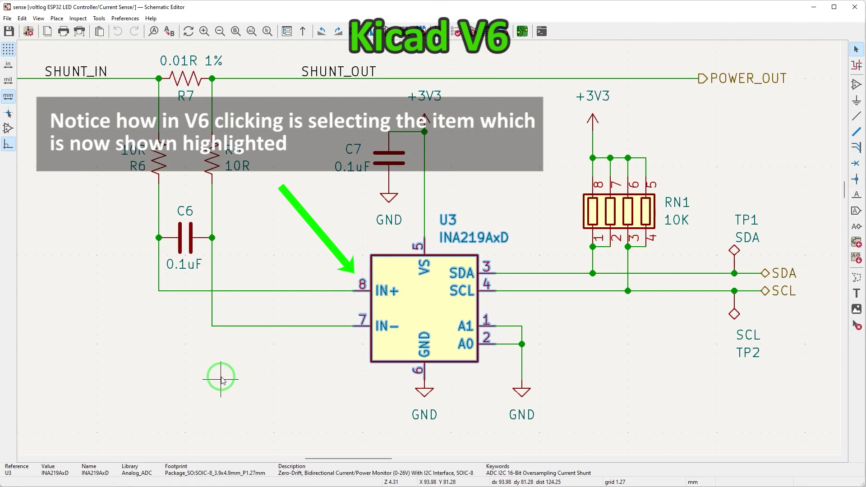
key(e)
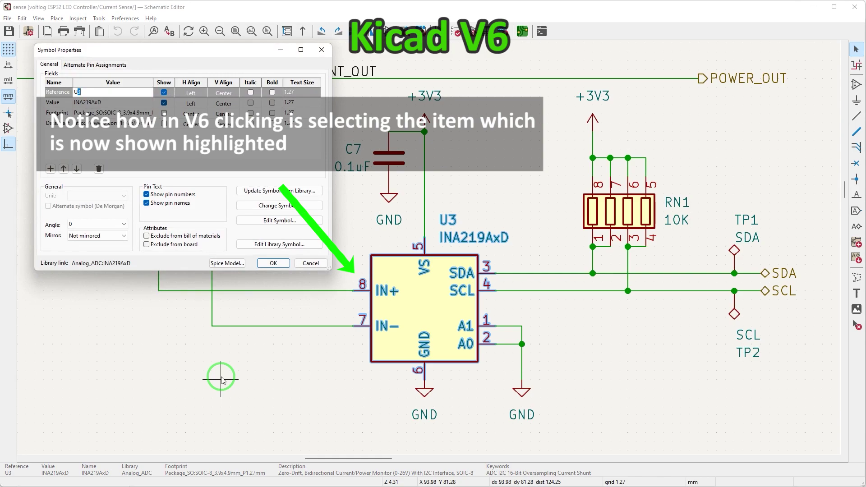
key(Escape)
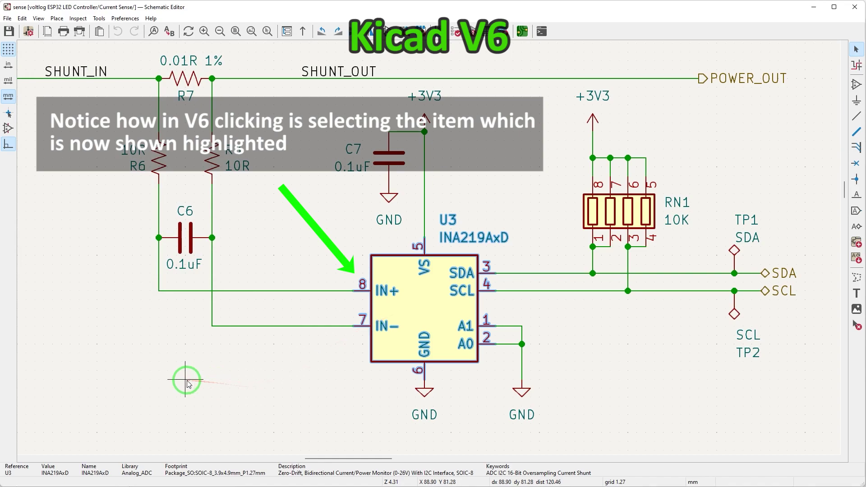
click(174, 371)
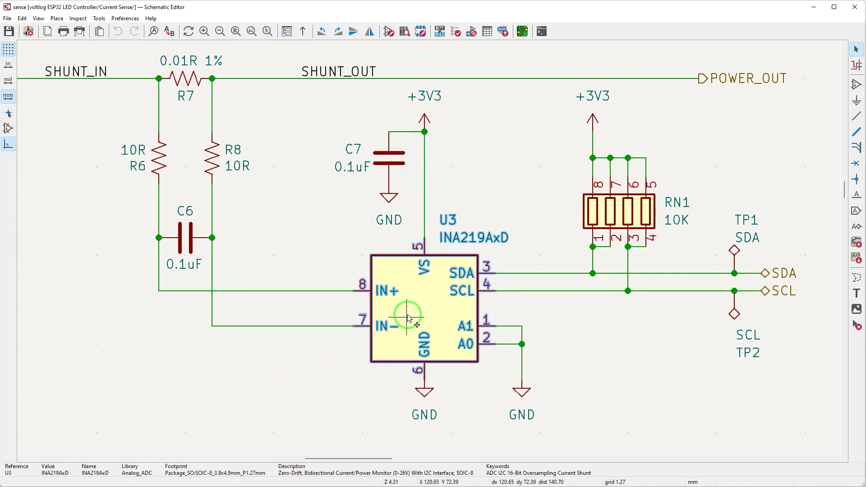
click(284, 374)
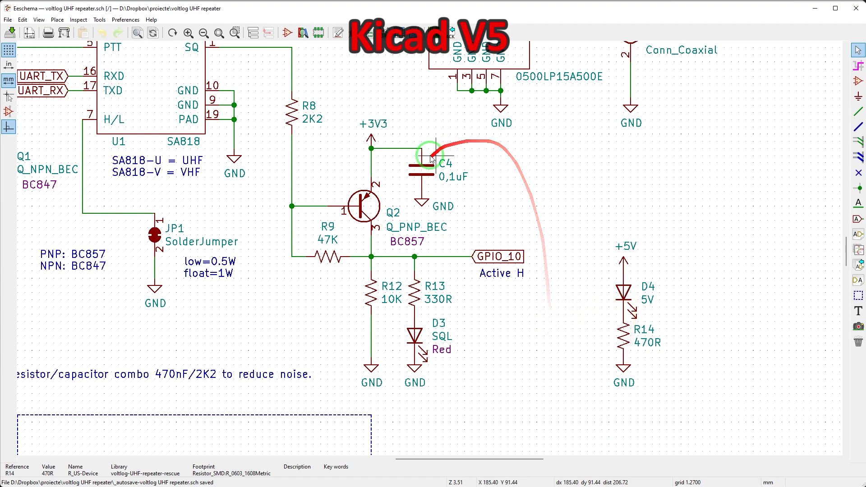
Step: Place two copies of capacitor C4 to its right, then move the transistor circuit block
right_click(423, 172)
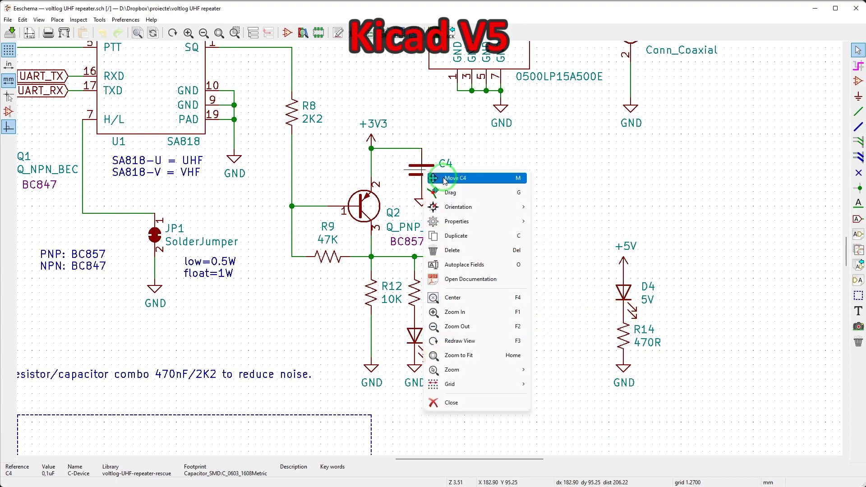
click(467, 237)
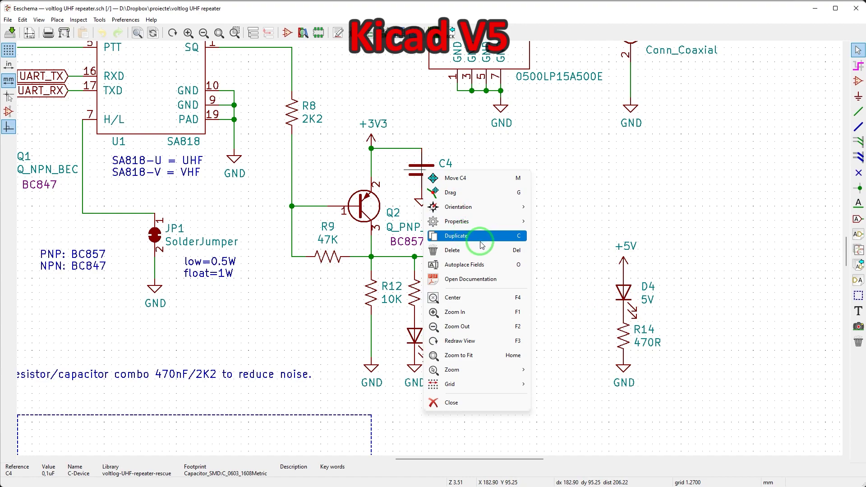
mouse_move(484, 230)
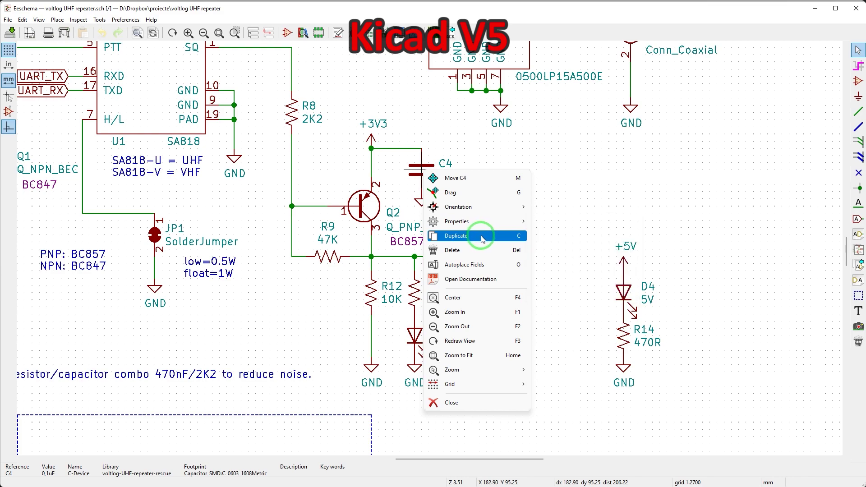
click(481, 236)
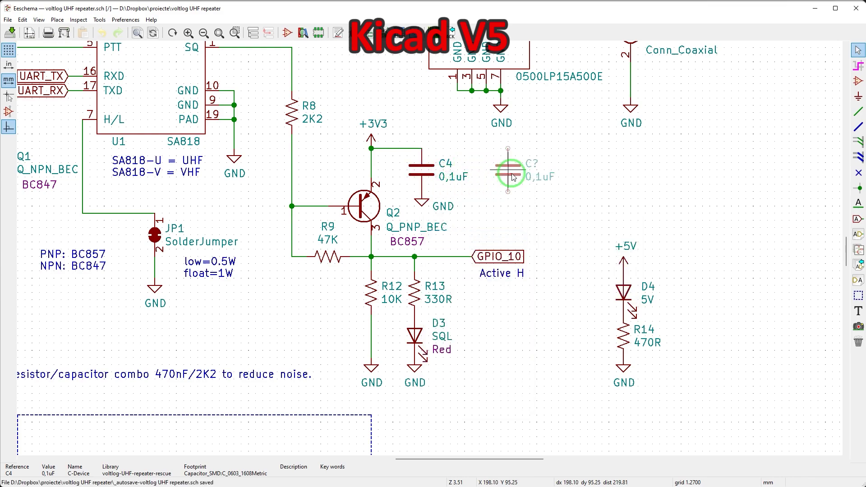
click(529, 176)
key(c)
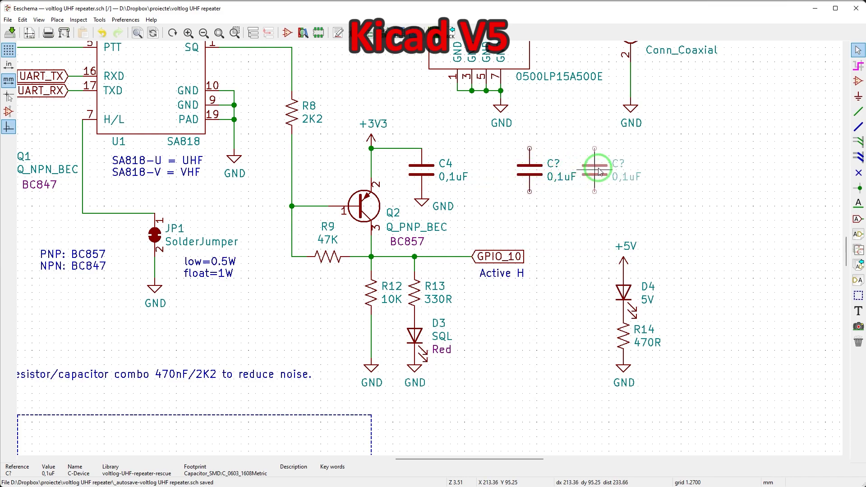
click(600, 171)
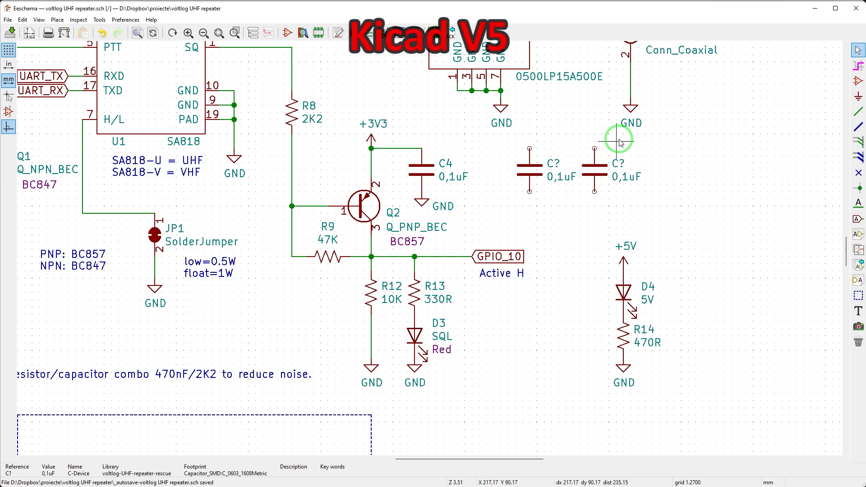
drag(605, 132, 336, 363)
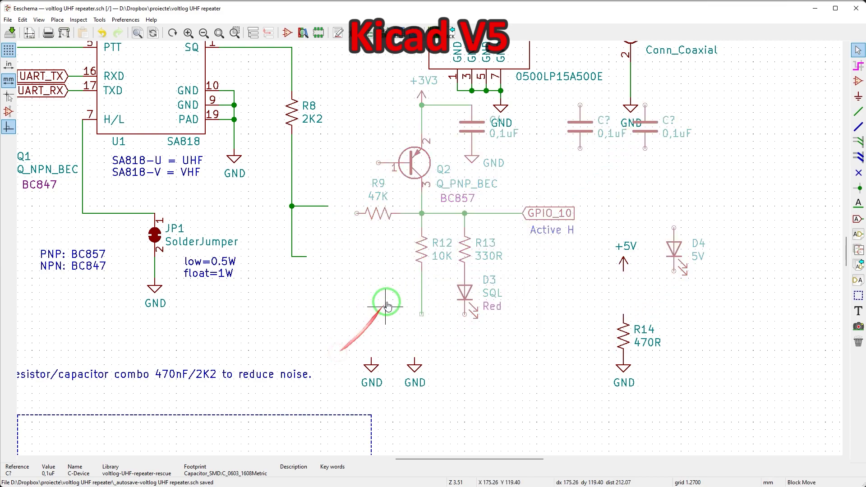
click(372, 345)
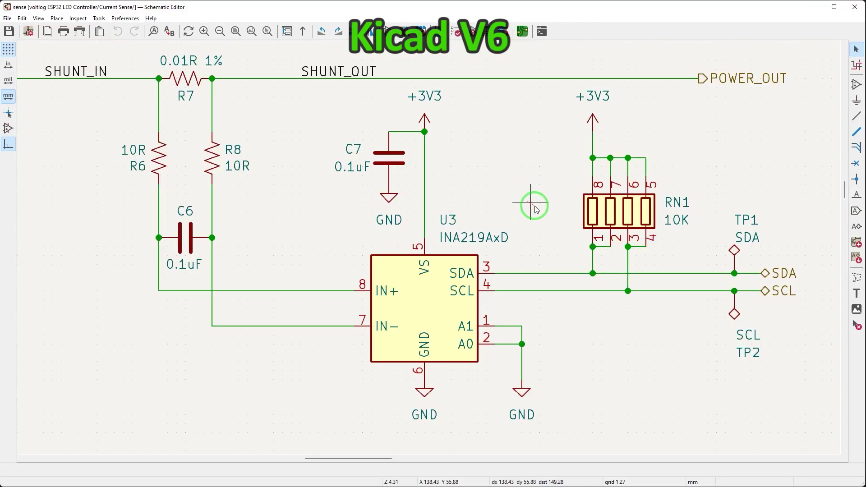
click(436, 282)
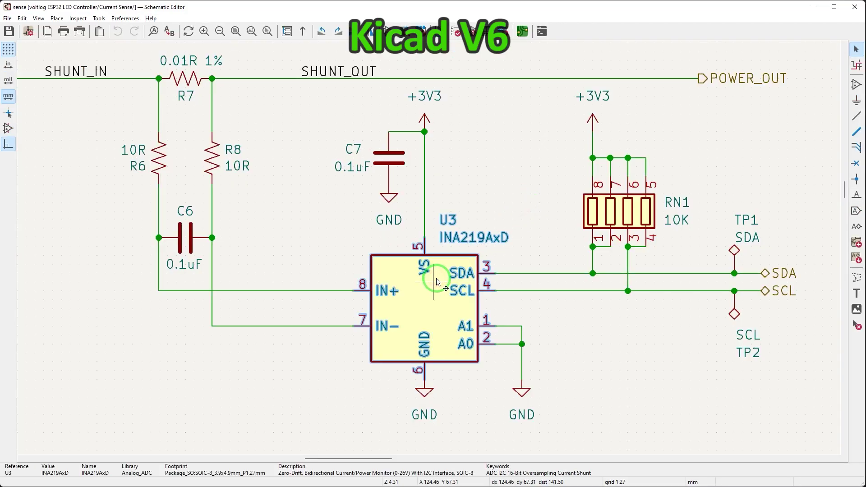
right_click(426, 287)
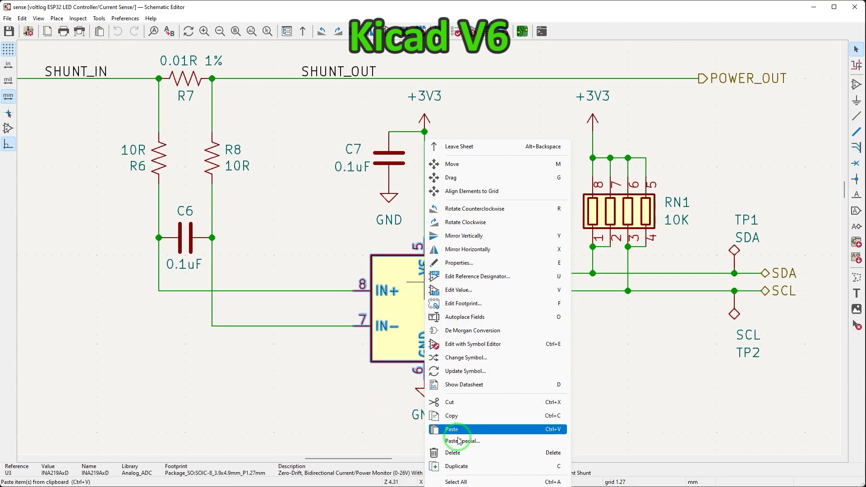
click(463, 468)
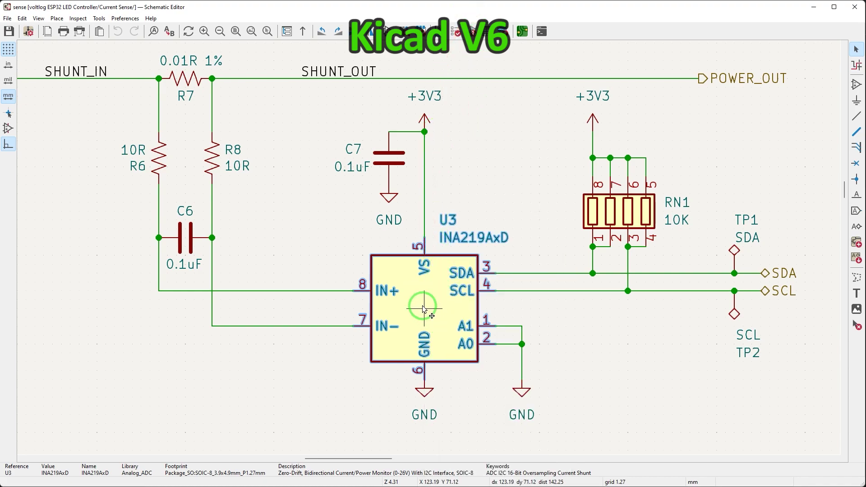
scroll(424, 309, down, 5)
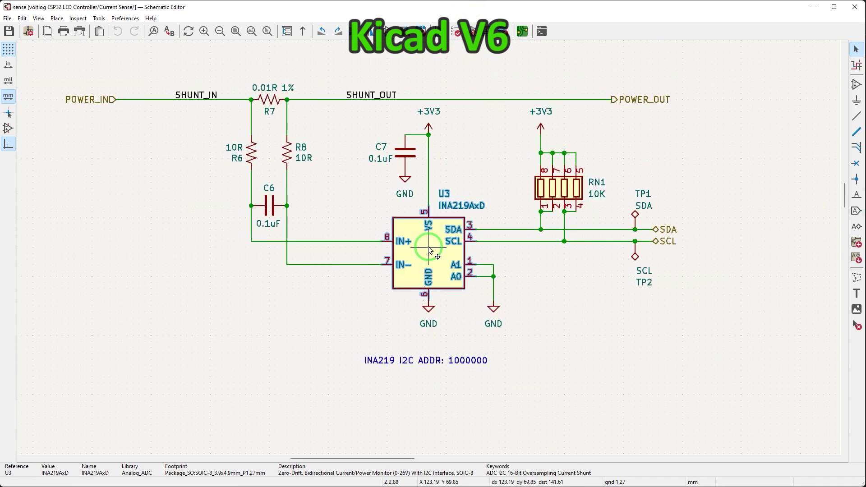
drag(173, 121, 658, 379)
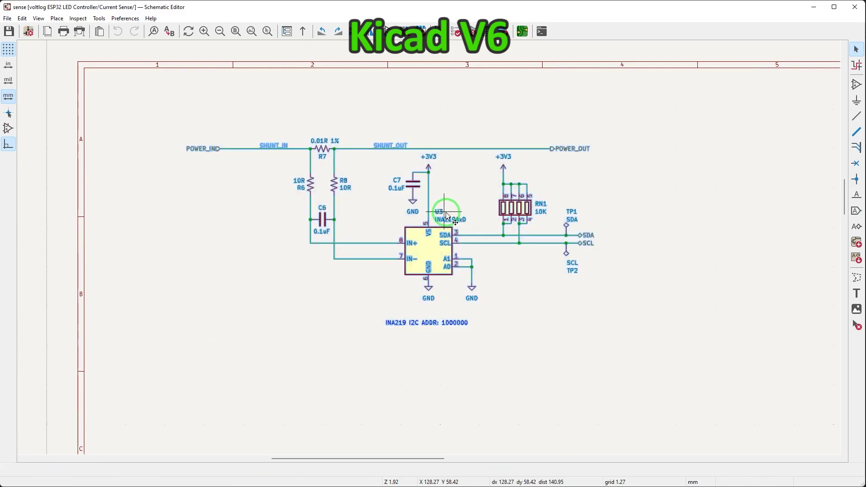
right_click(435, 241)
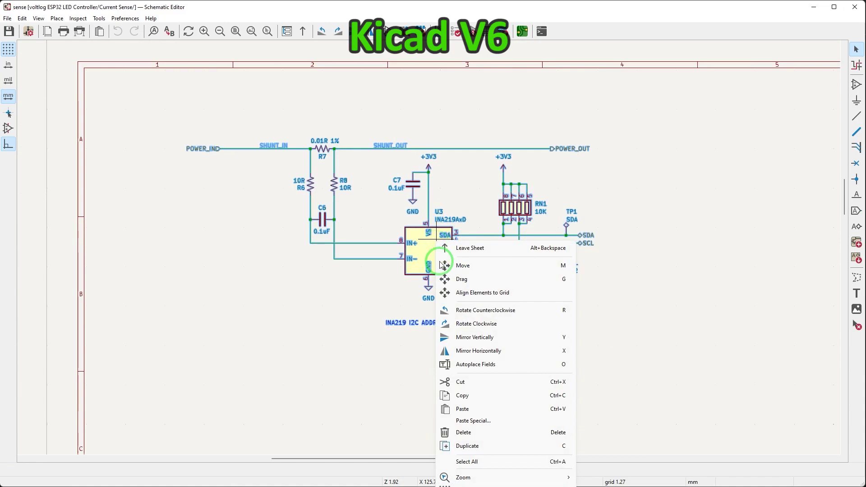
click(465, 383)
scroll(439, 312, down, 2)
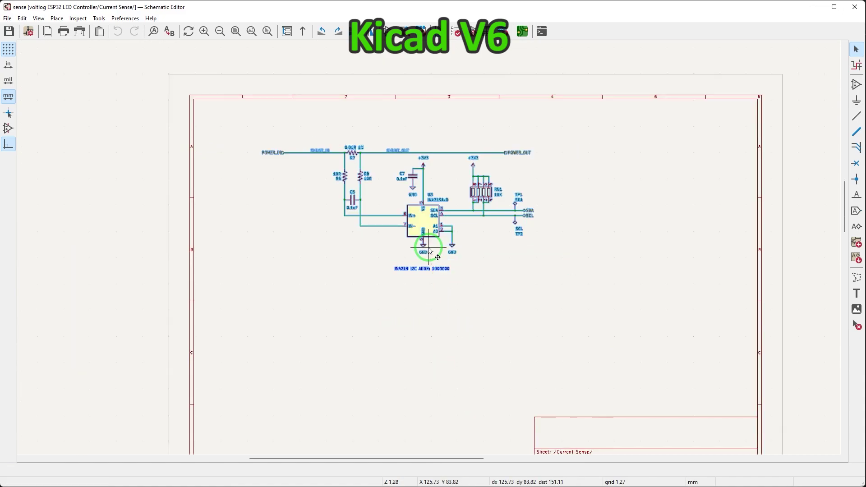
right_click(437, 316)
click(429, 300)
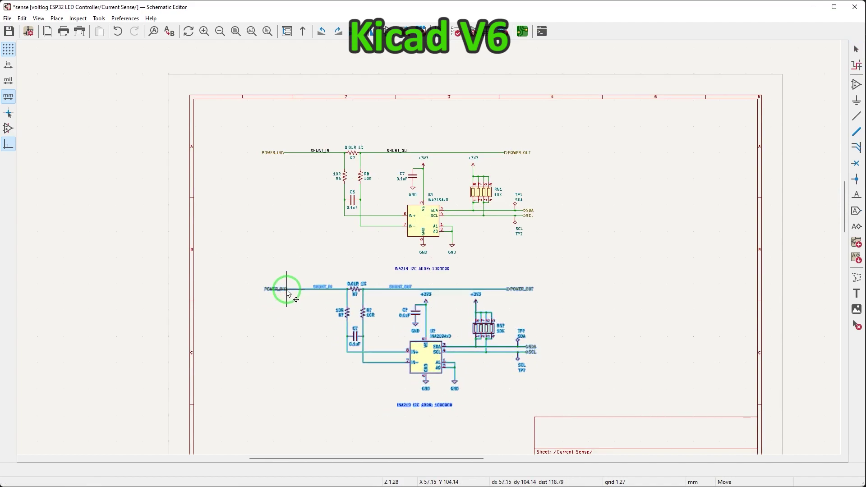
click(287, 292)
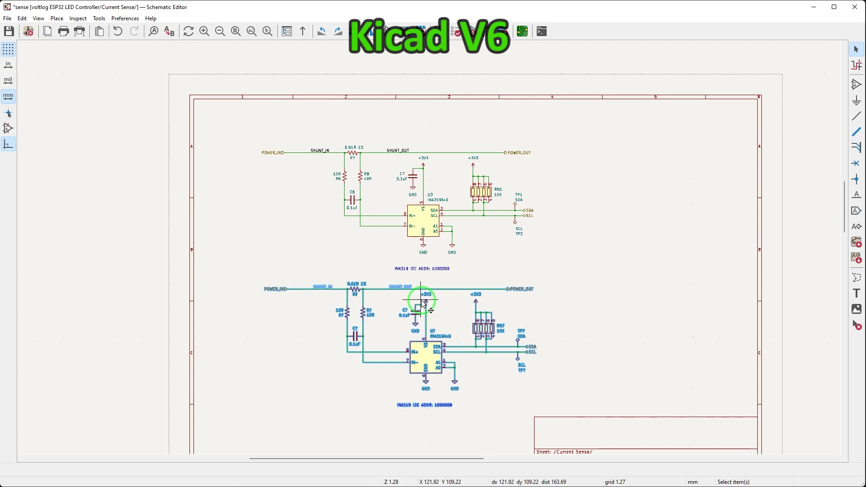
key(ctrl+z)
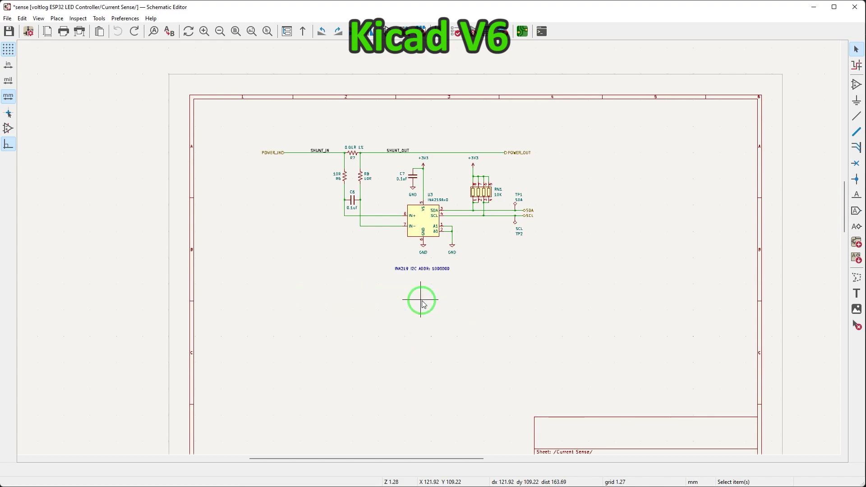
click(433, 226)
key(ctrl+d)
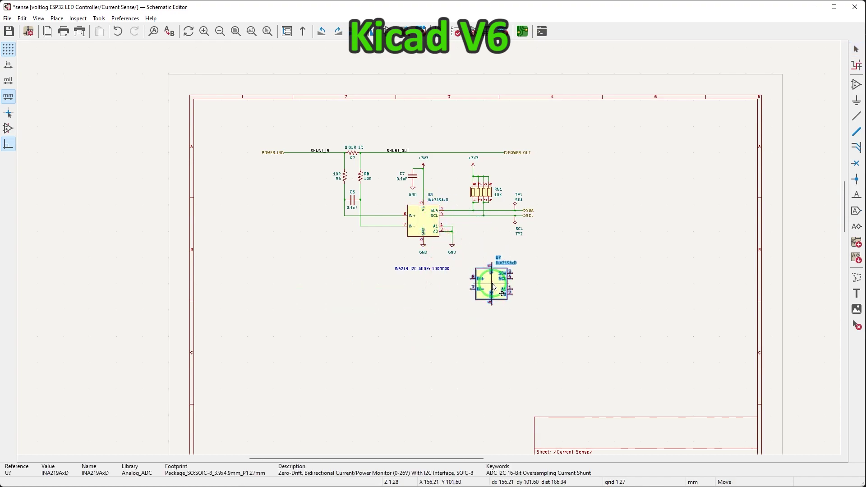
click(493, 285)
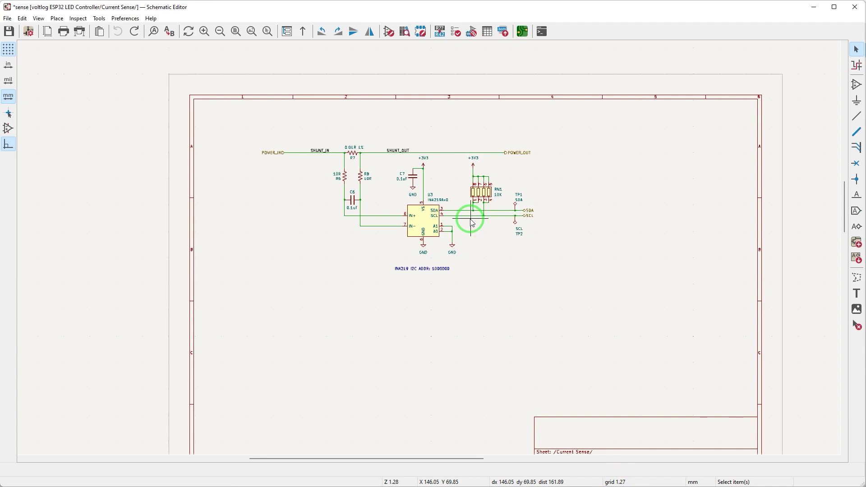
scroll(471, 222, up, 2)
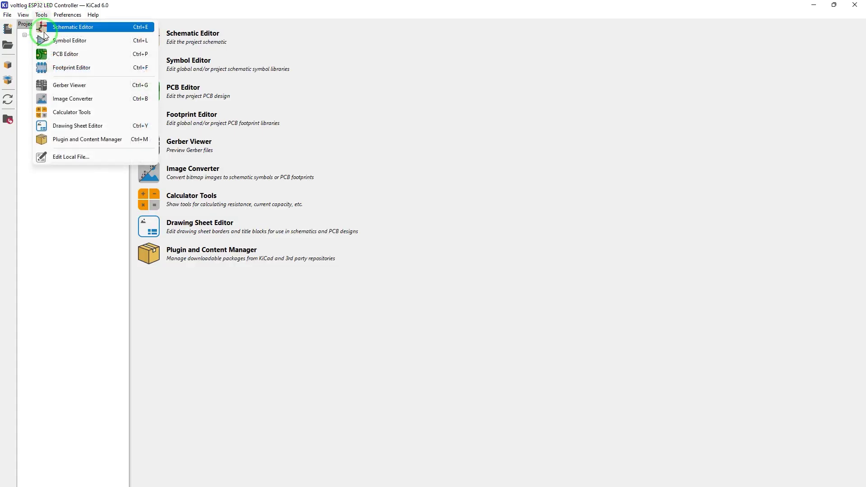
Step: Launch the Plugin and Content Manager from the project manager's Tools menu
click(67, 140)
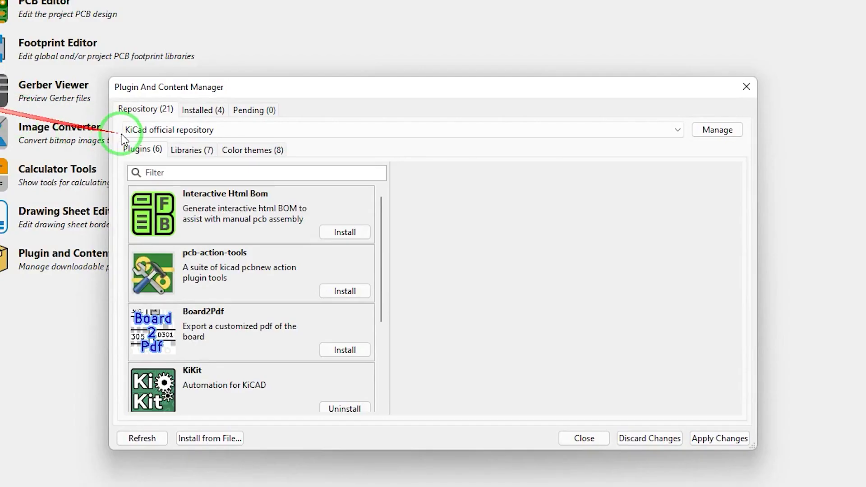
Step: Switch to the kicad-color-schemes repository and browse its Color themes
click(250, 172)
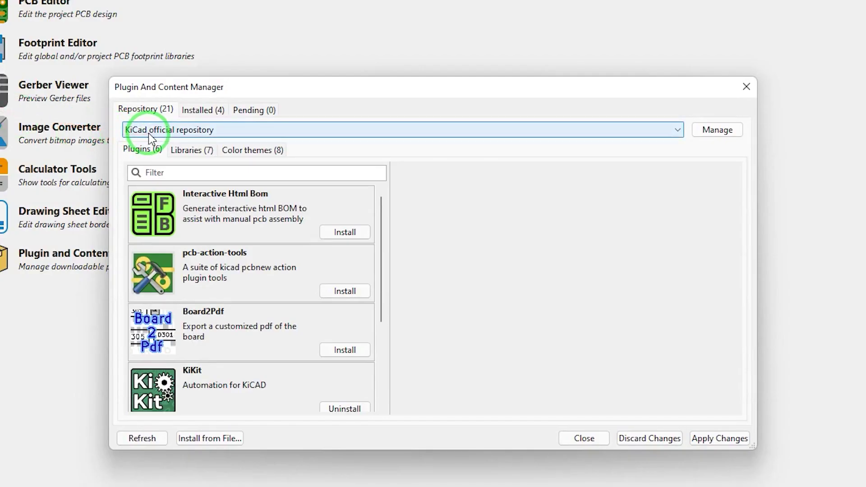
click(154, 133)
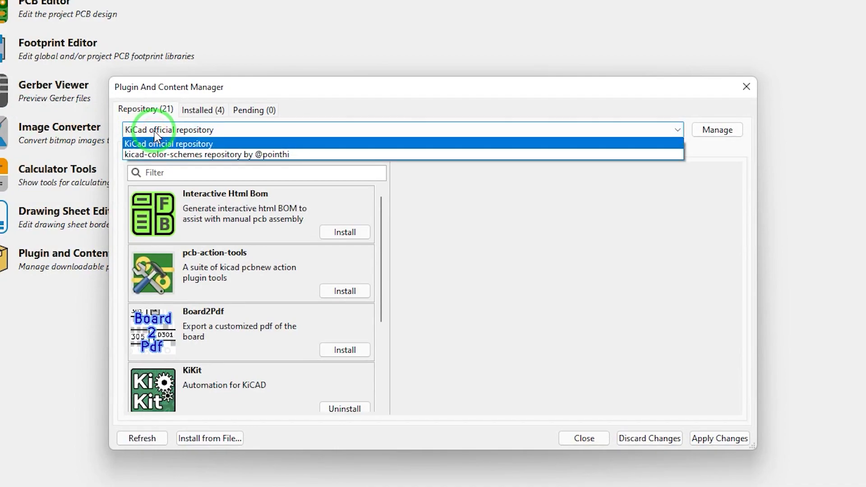
click(163, 155)
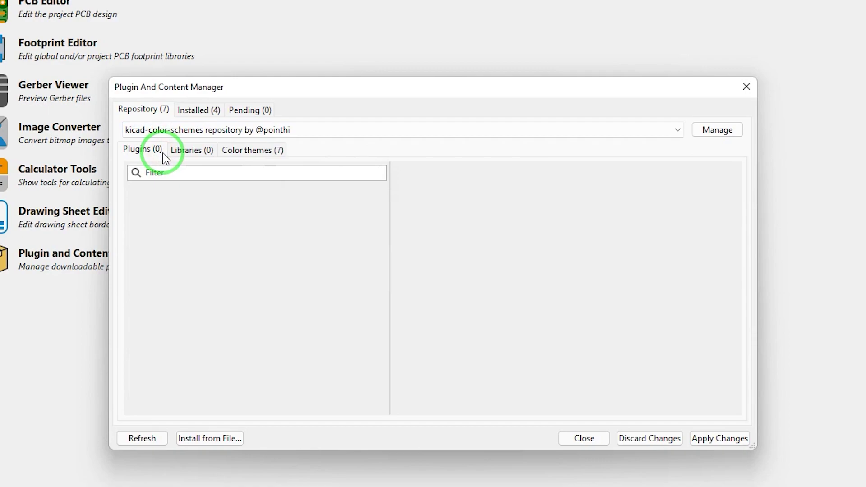
click(265, 155)
drag(381, 203, 382, 321)
Step: Go back to the KiCad official repository and show its Plugins list
click(136, 130)
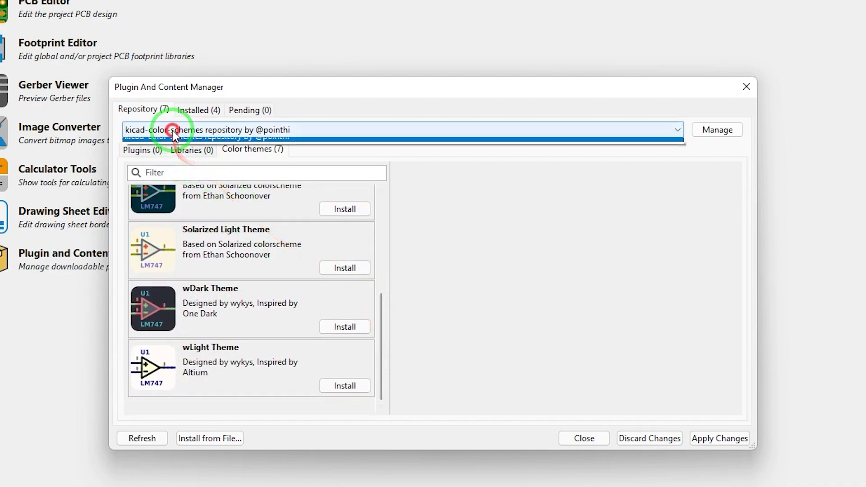
click(172, 144)
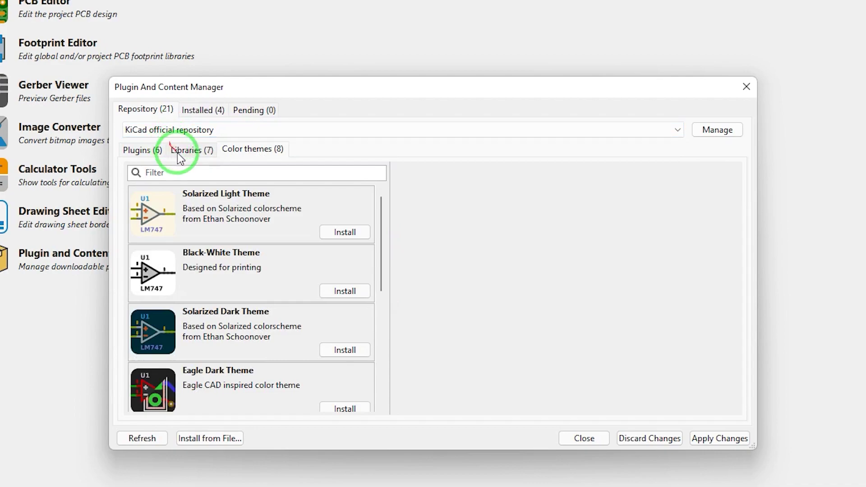
click(141, 147)
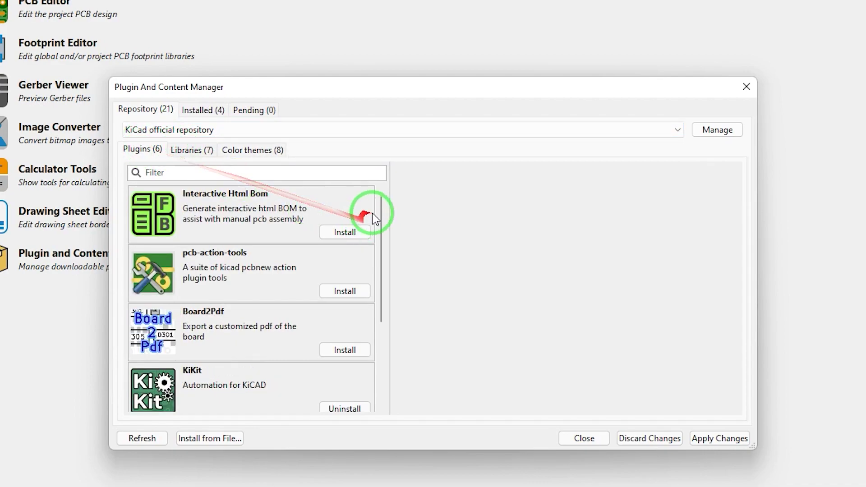
Step: Read the Interactive Html Bom, pcb-action-tools, Board2Pdf, KiKit and KiBuzzard details, and check Installed packages
drag(381, 205, 313, 211)
click(313, 211)
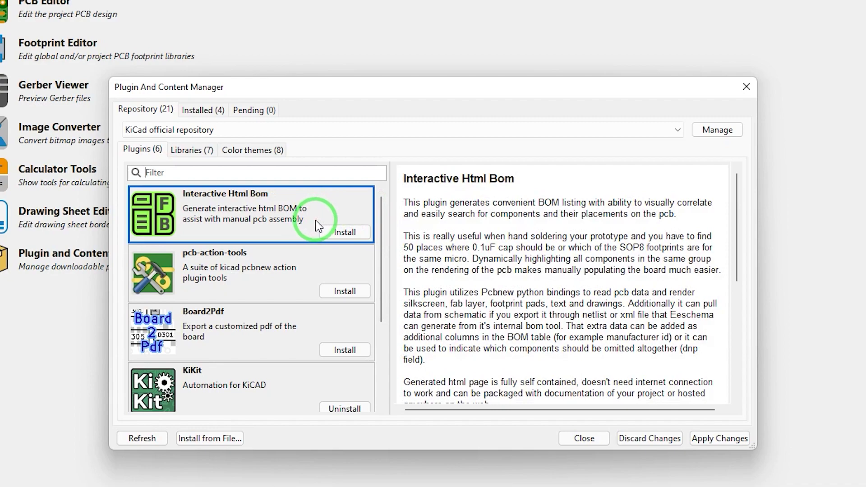
click(255, 288)
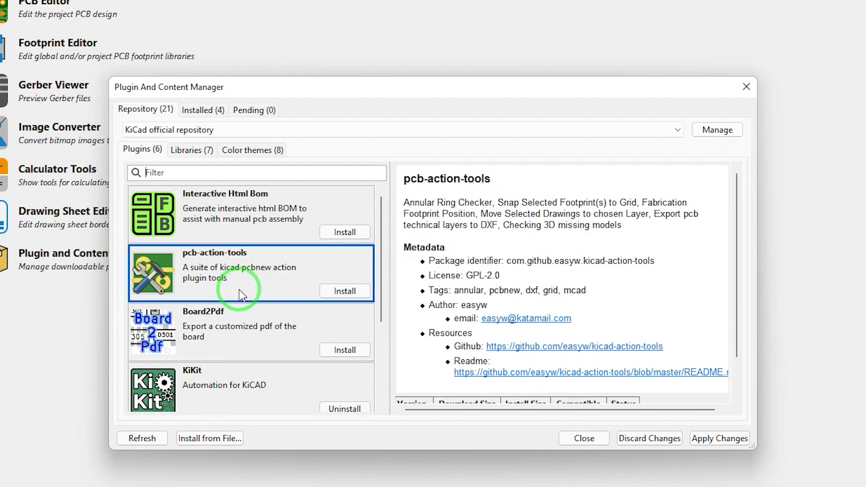
click(253, 330)
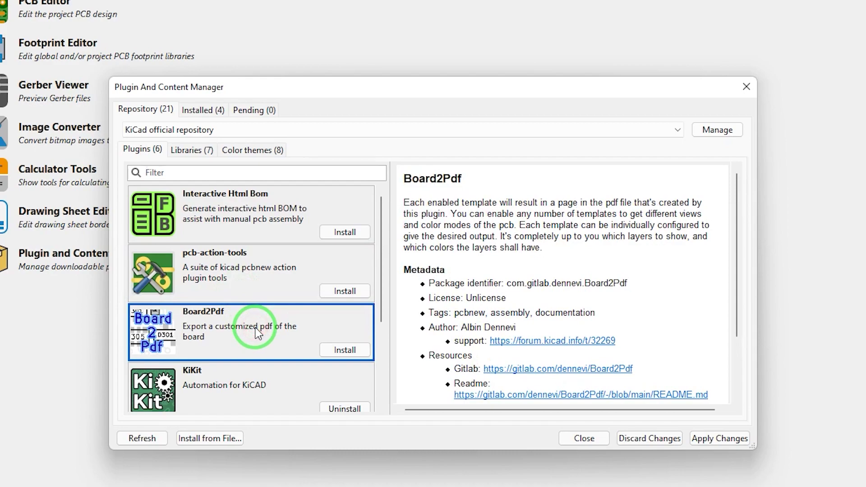
scroll(252, 334, down, 3)
click(235, 353)
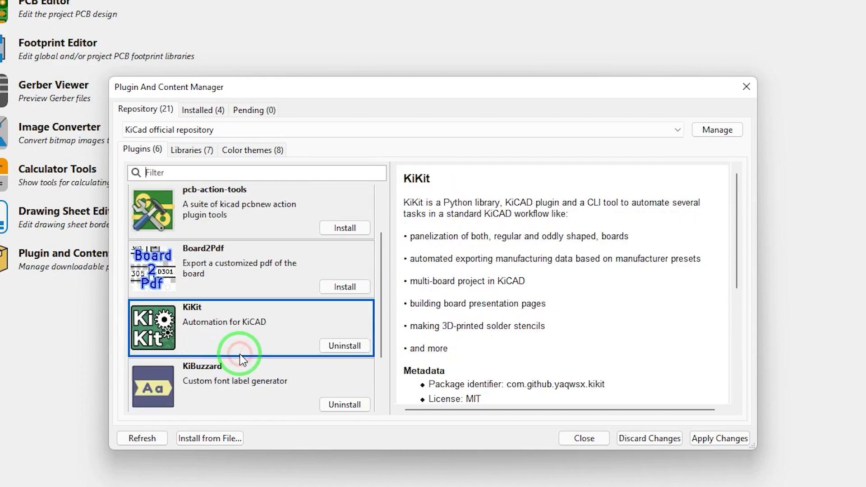
click(233, 315)
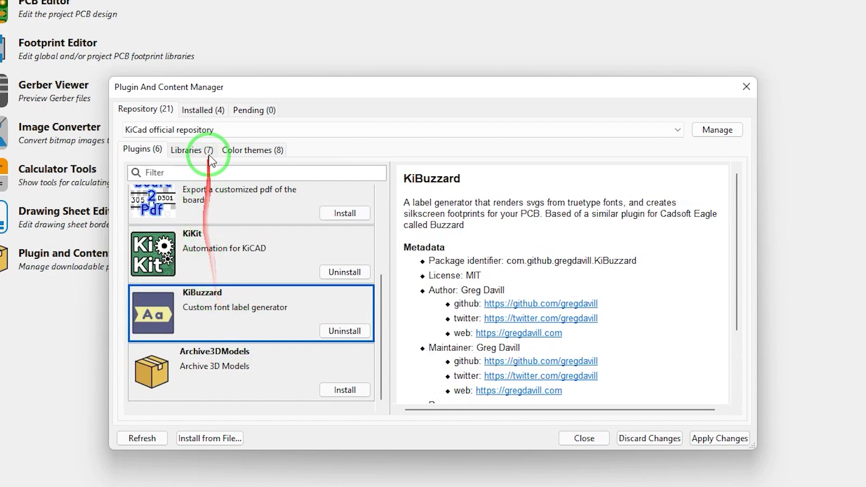
click(214, 110)
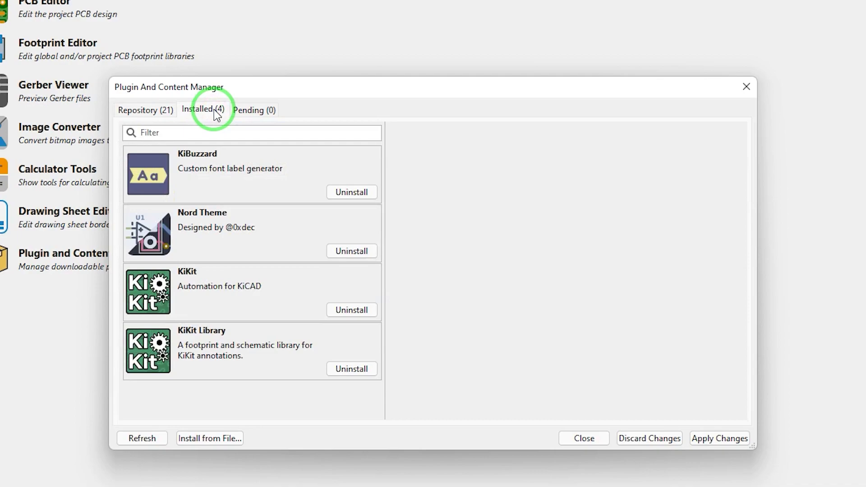
click(133, 111)
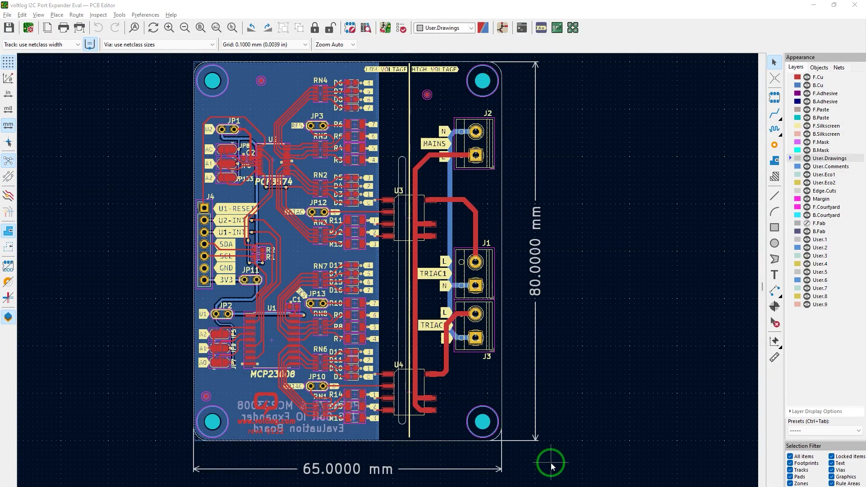
Step: View the board in the 3D viewer from bottom and top, then tilt it to an angled view
key(alt+3)
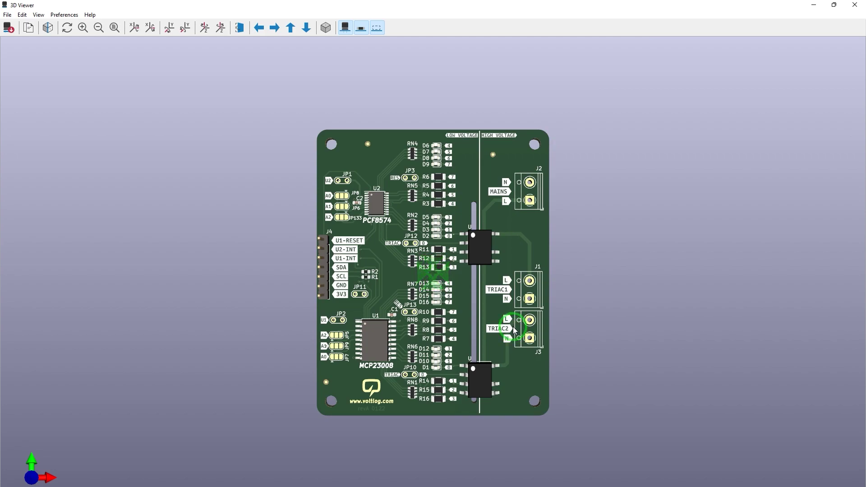
drag(515, 336, 513, 328)
key(shift+z)
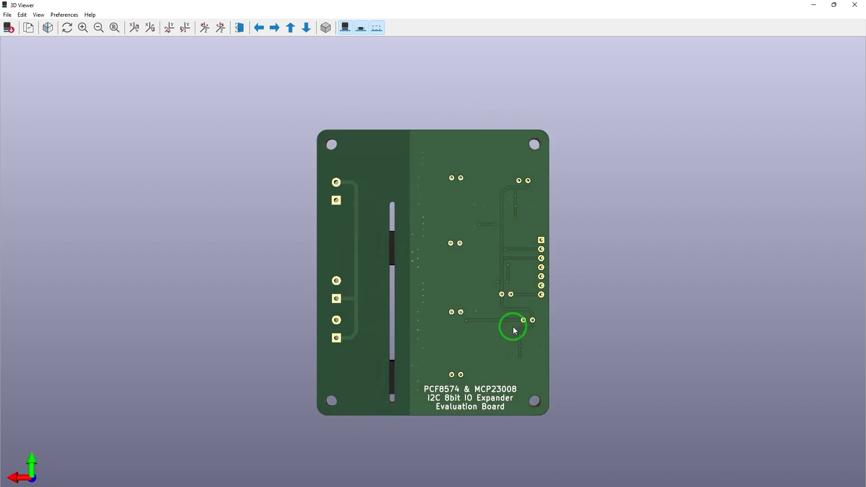
key(z)
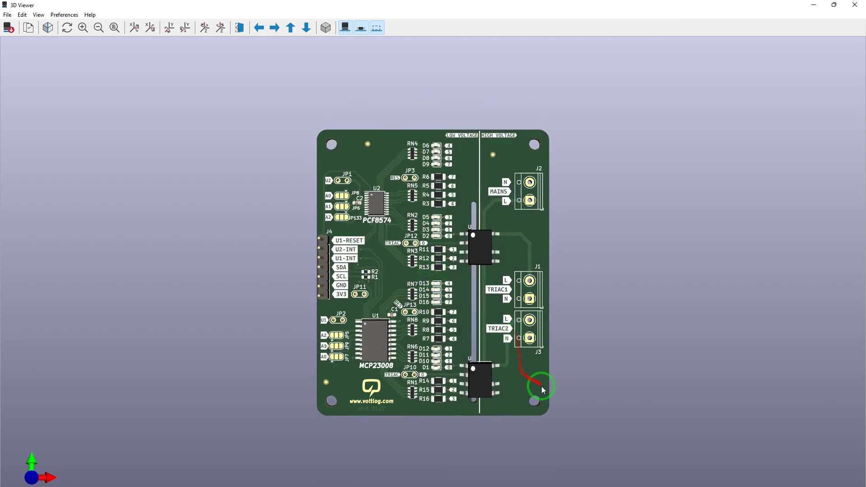
mouse_move(542, 391)
middle_down()
mouse_move(555, 363)
mouse_move(562, 391)
mouse_move(546, 396)
middle_up()
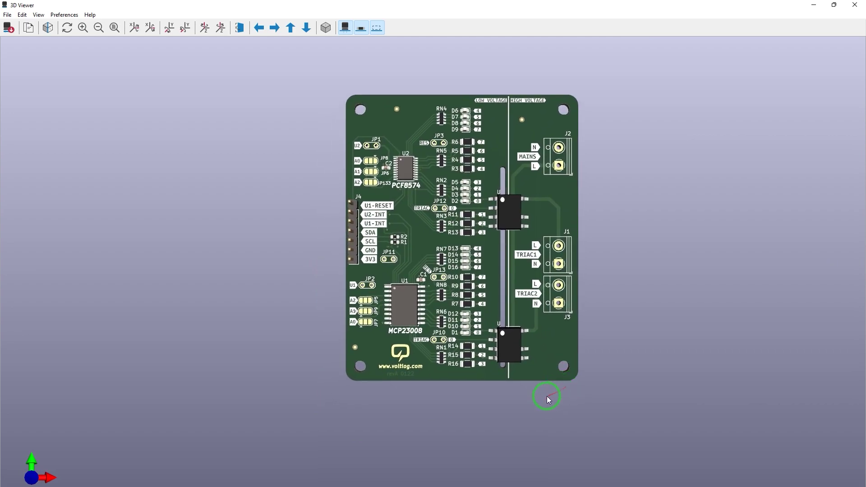
right_click(582, 379)
drag(528, 390, 406, 294)
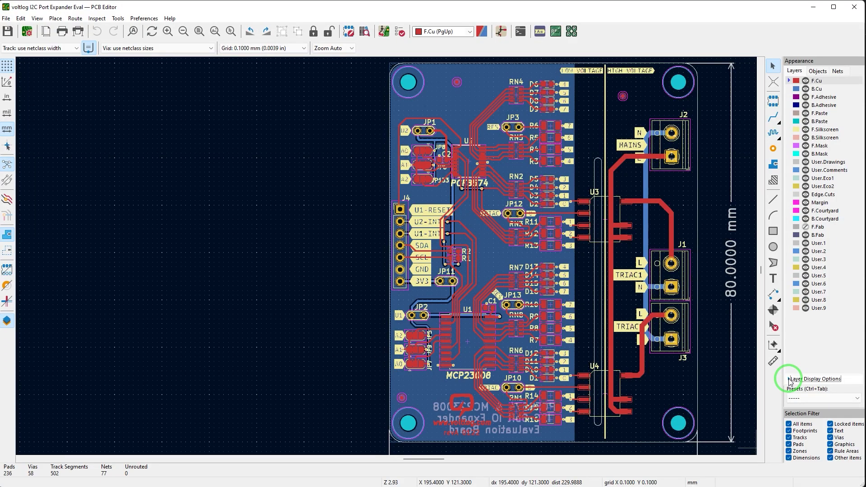
Step: Set inactive layers to Dim and try B.Cu, F.Paste, B.Paste and F.Mask as working layer
click(789, 379)
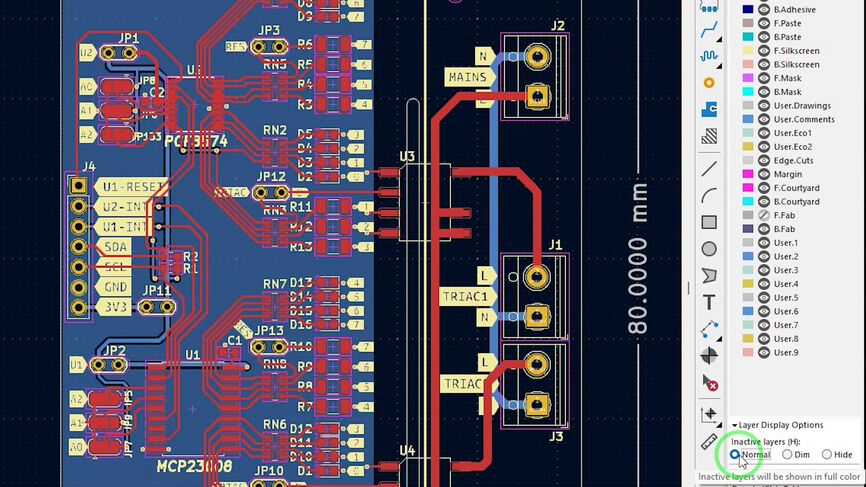
click(787, 455)
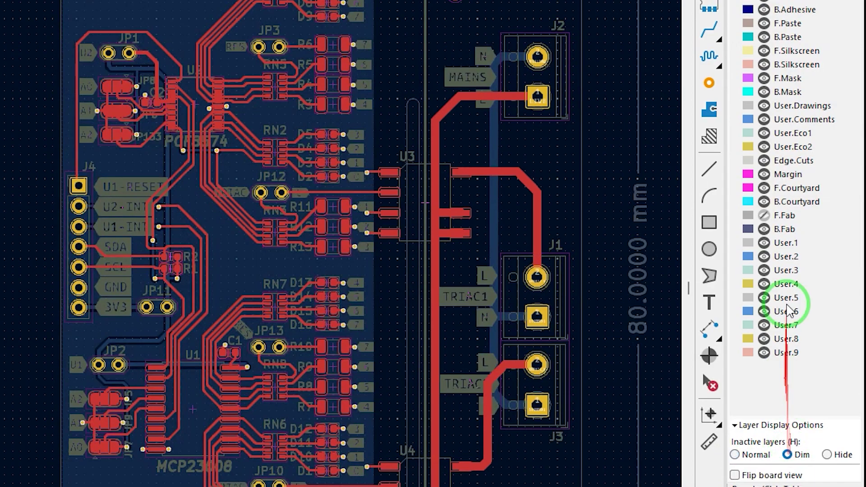
click(780, 1)
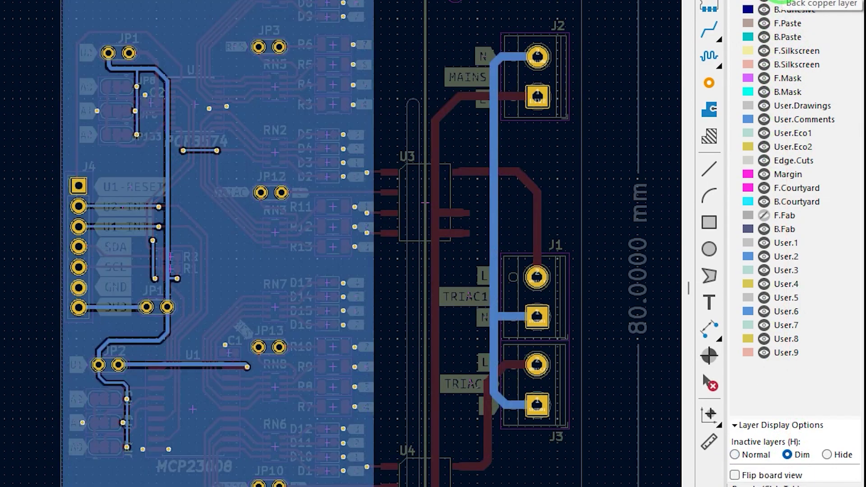
click(788, 23)
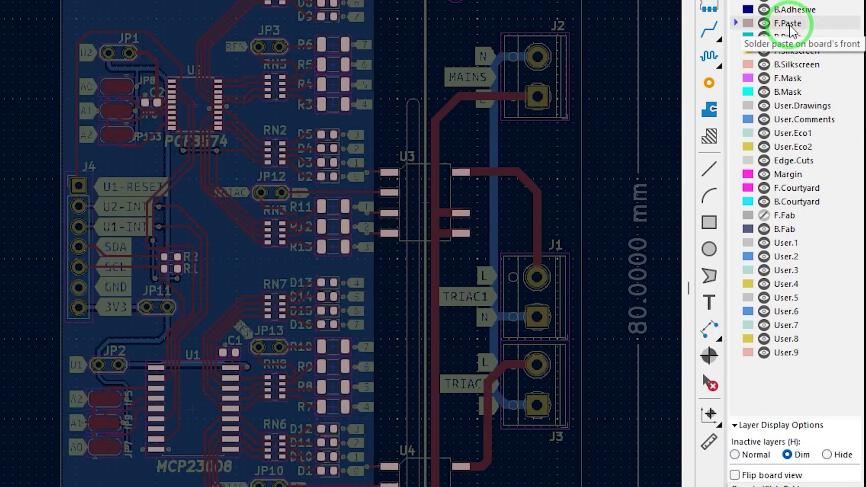
click(793, 38)
click(787, 78)
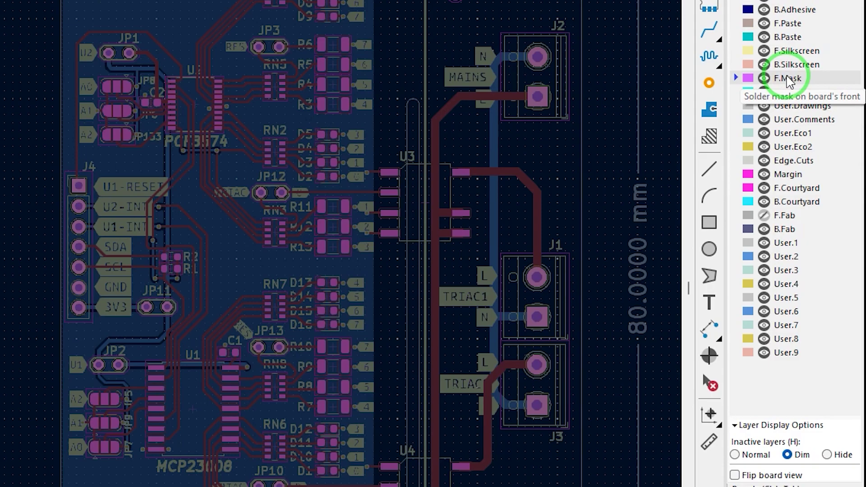
Step: Hide inactive layers entirely and switch the working layer from B.Cu to front copper
click(827, 454)
click(773, 2)
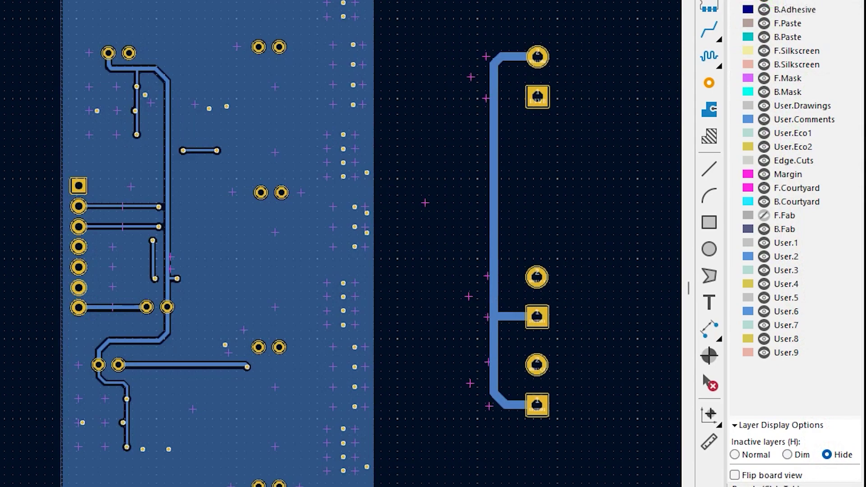
key(Page_Up)
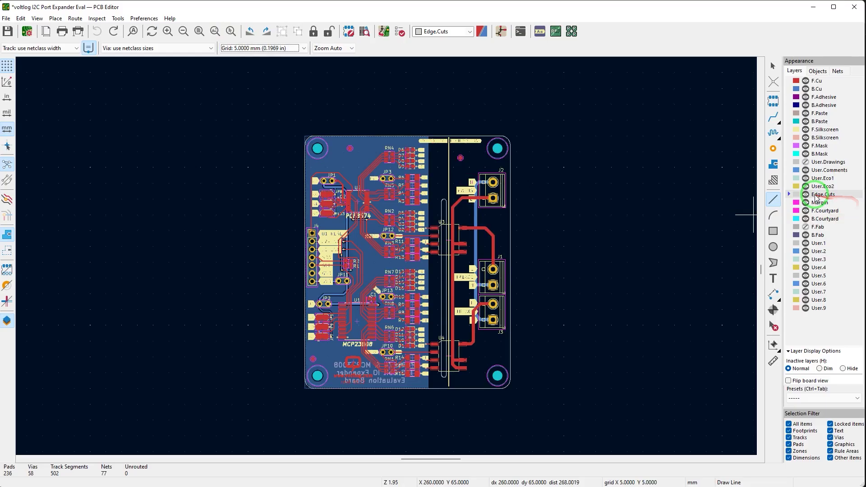
Step: Trace an Edge.Cuts outline around the board with graphic lines, then undo it
click(710, 170)
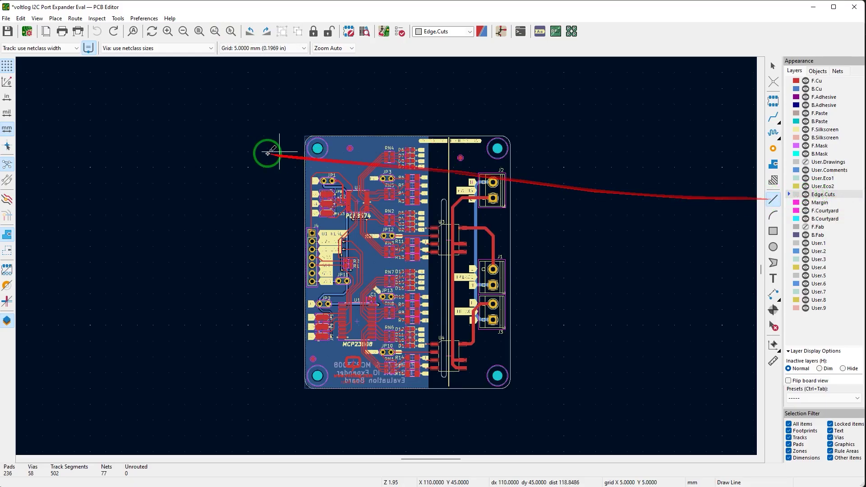
click(298, 117)
click(534, 118)
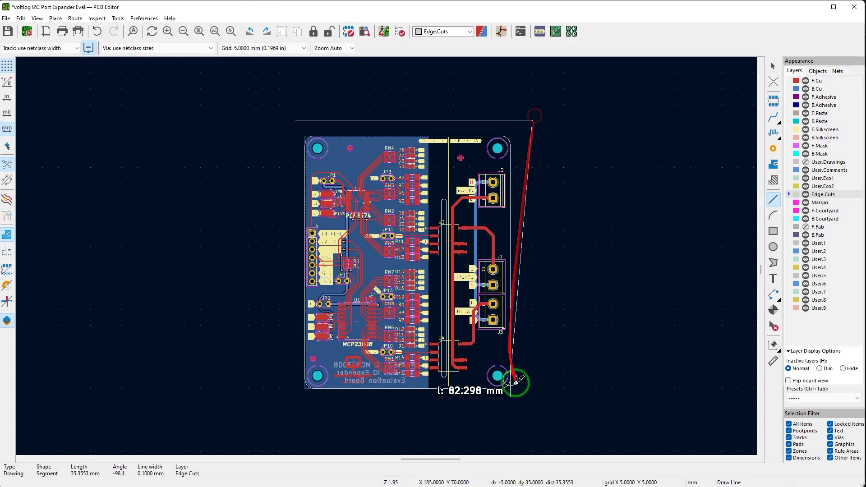
click(535, 401)
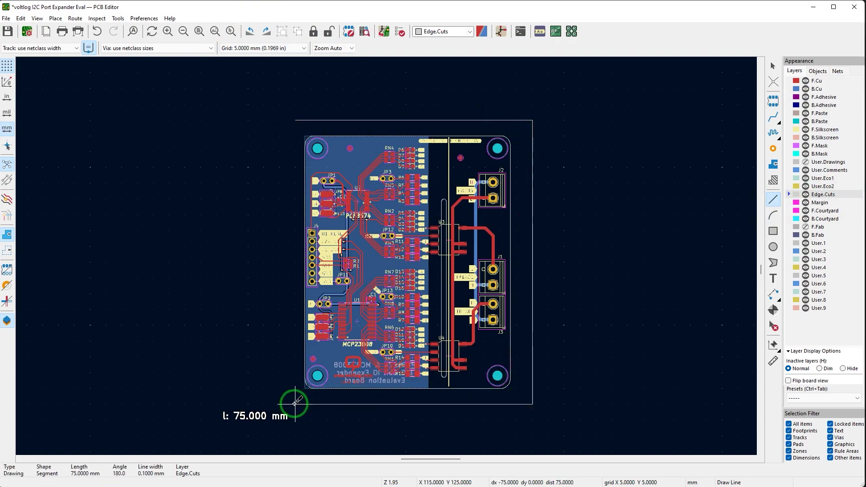
click(295, 404)
click(295, 120)
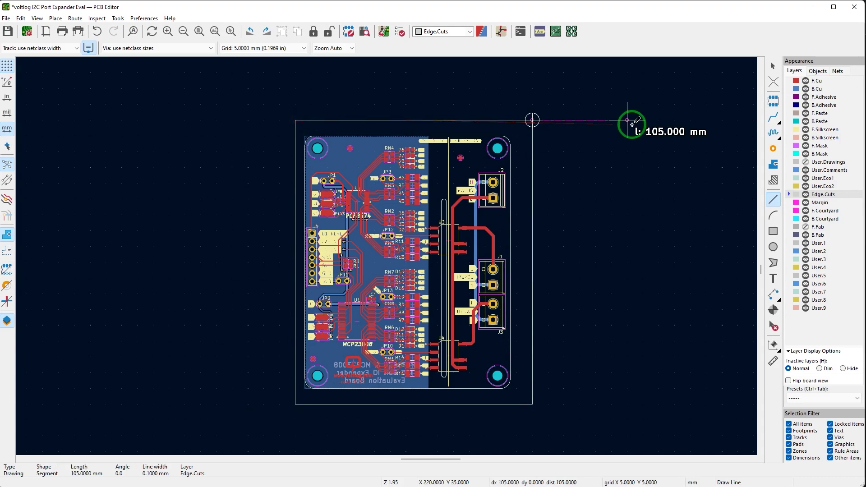
key(Escape)
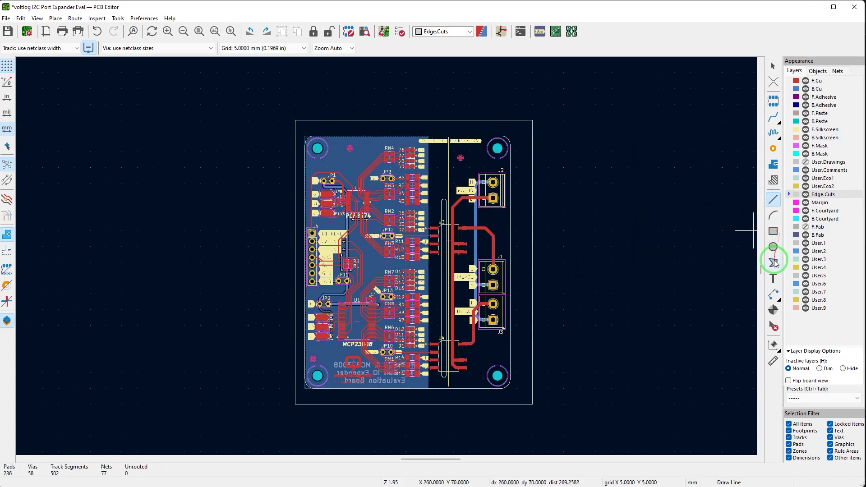
key(ctrl+z)
Step: Draw the 80 × 90 mm Edge.Cuts board outline as a single rectangle
click(773, 231)
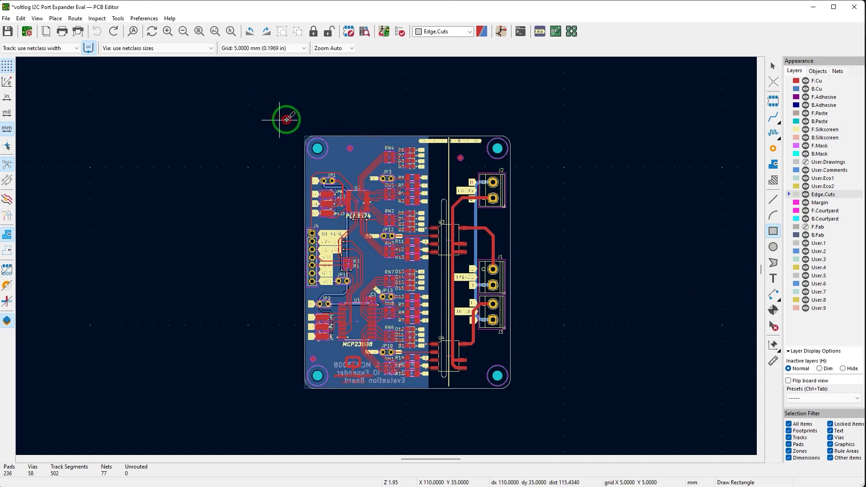
click(280, 120)
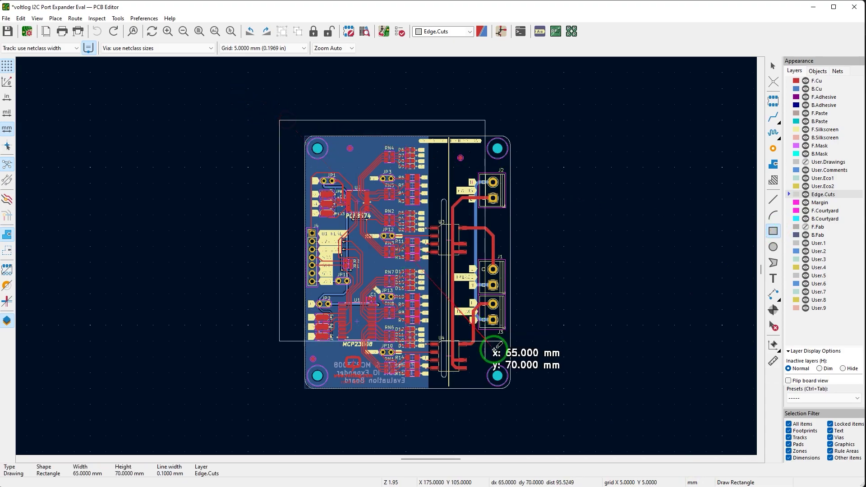
click(540, 405)
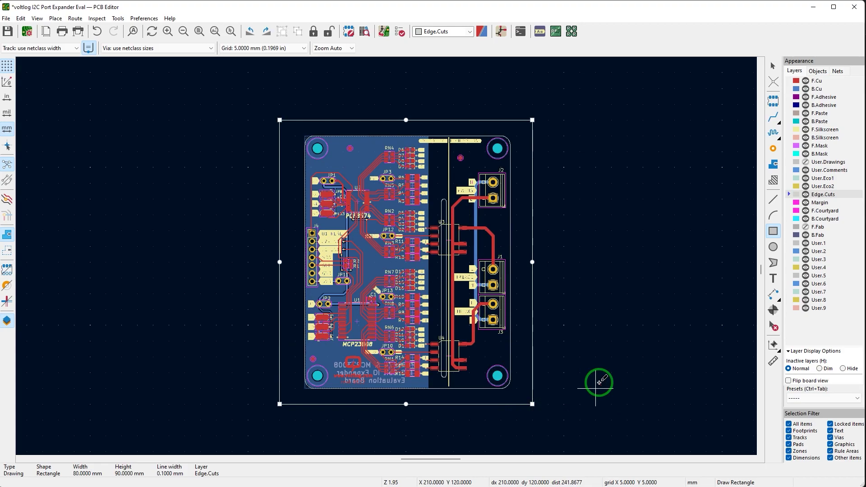
click(95, 19)
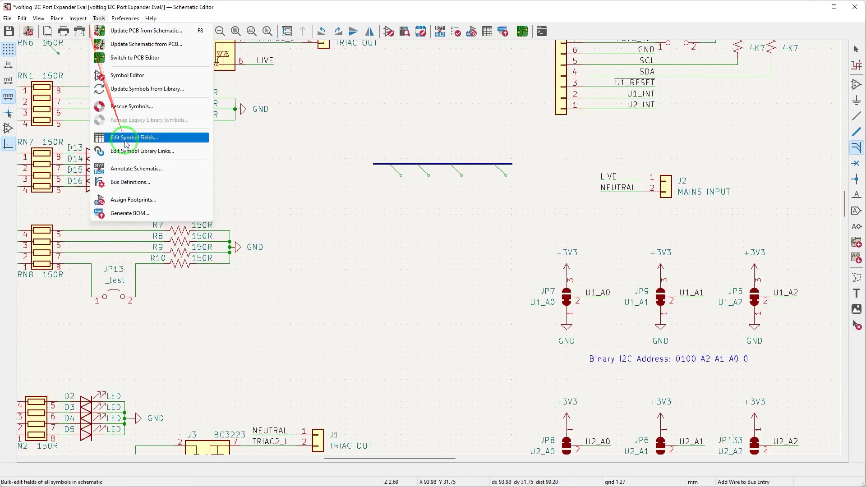
Step: Open the schematic's Bus Definitions, then end the curved track on pad 2 of D6
click(137, 184)
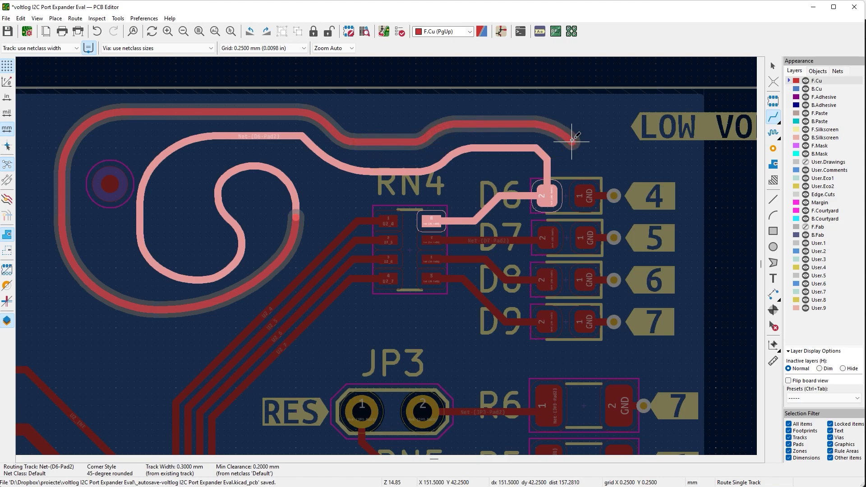
click(572, 141)
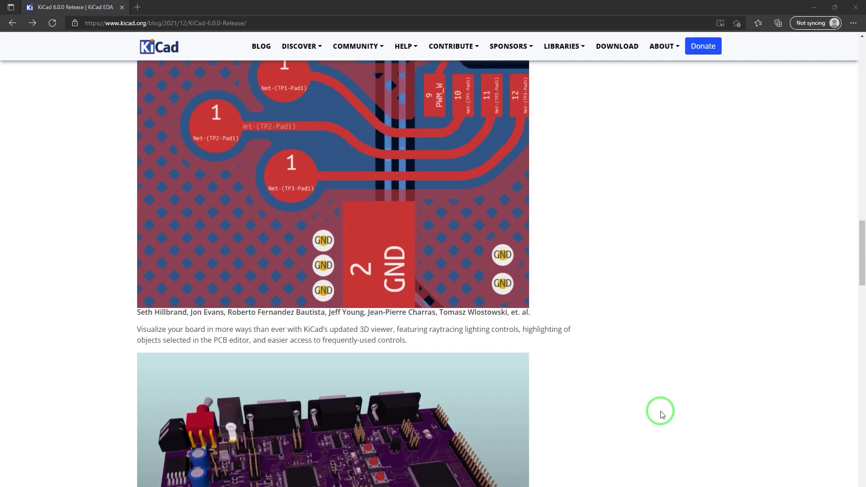
Step: Scroll the KiCad 6.0 release notes down to the project management and schematic editing lists
scroll(661, 414, down, 8)
scroll(661, 414, down, 10)
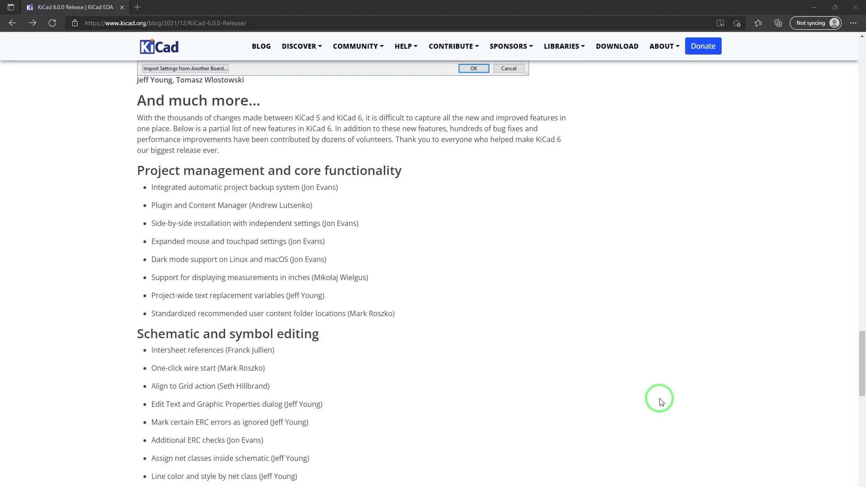
scroll(661, 402, down, 2)
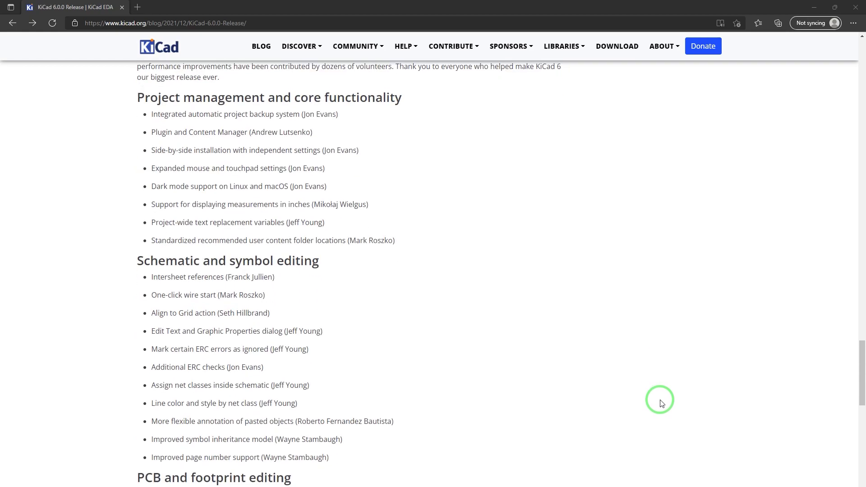